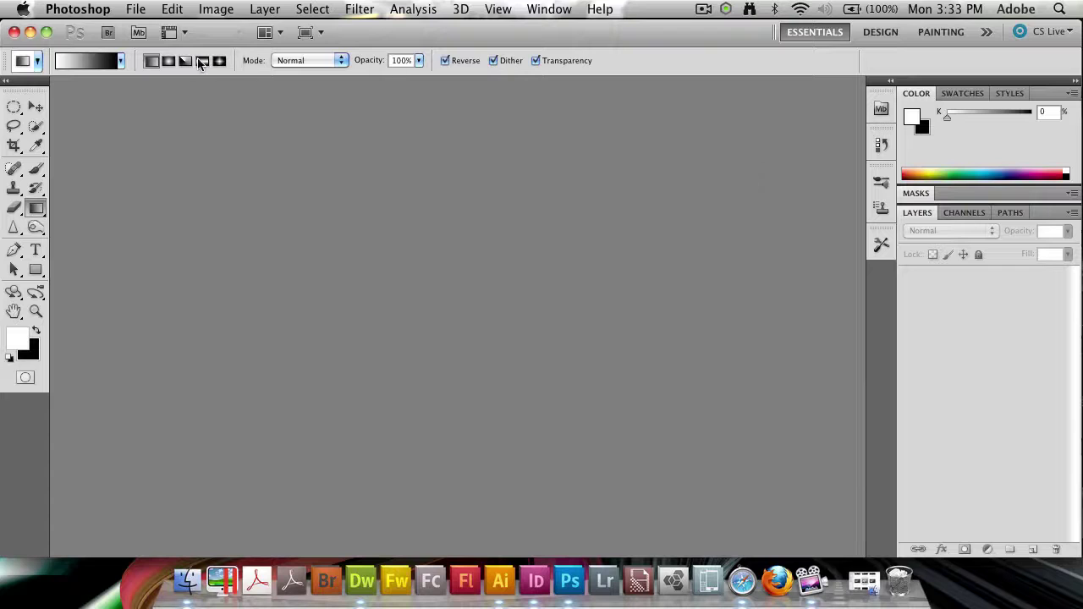
# Step: Create a new blank document 400 pixels wide and 400 pixels high
pyautogui.click(140, 8)
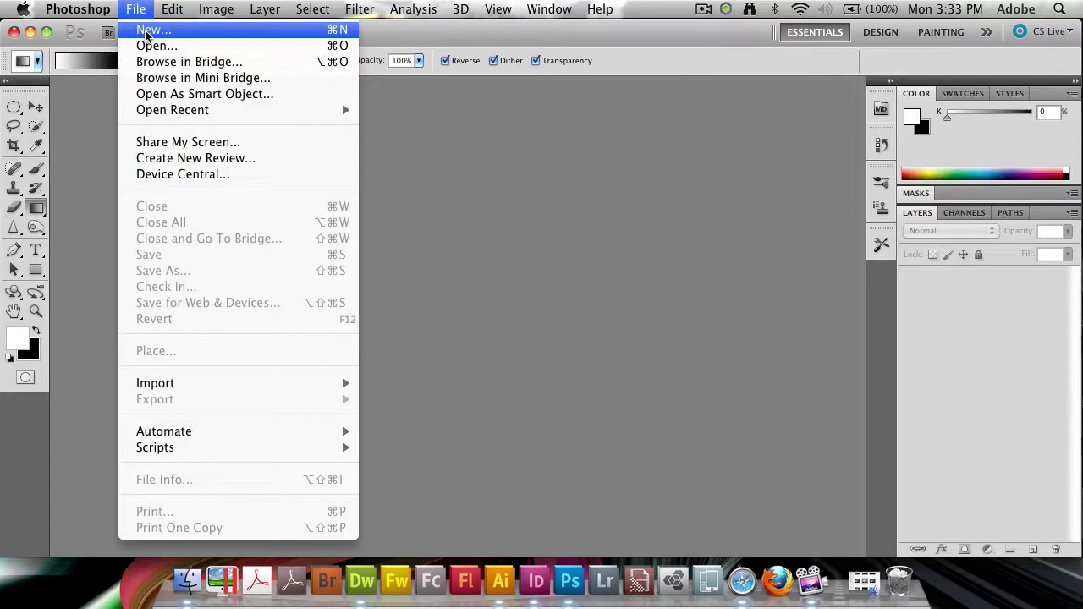
pyautogui.click(169, 29)
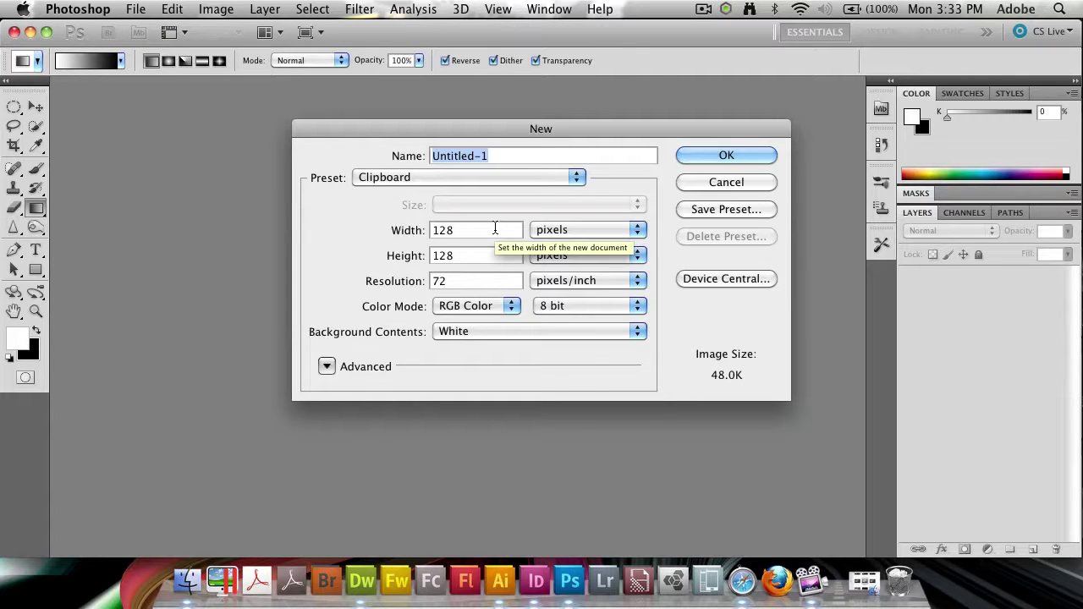
pyautogui.doubleClick(495, 230)
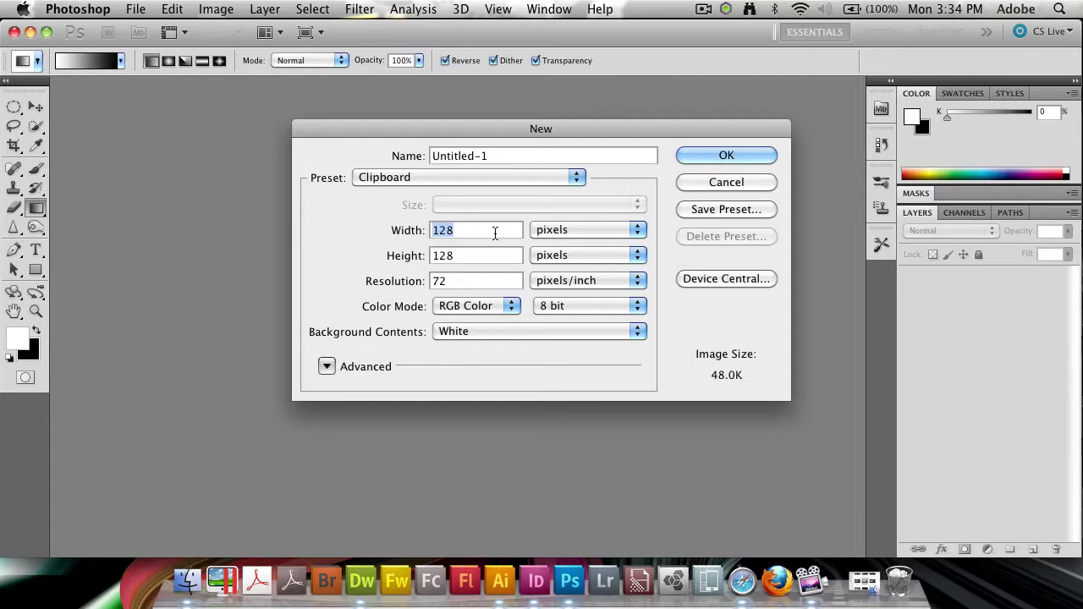
pyautogui.write('400')
pyautogui.press('Tab')
pyautogui.write('400')
pyautogui.press('Return')
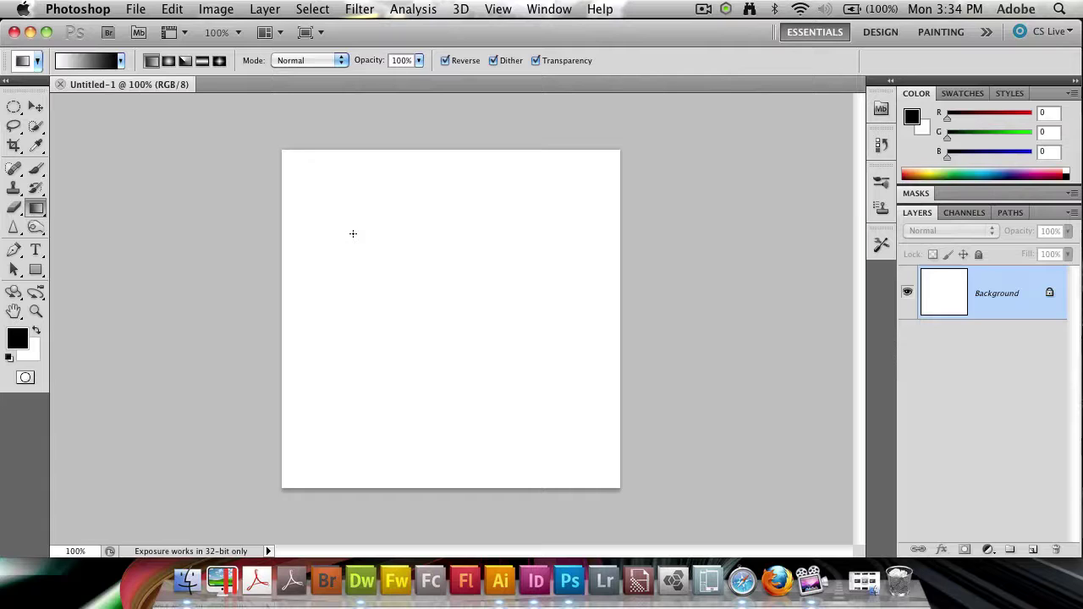
# Step: Drag a black gradient across the canvas to fill it solid black
pyautogui.moveTo(353, 233); pyautogui.dragTo(358, 227)
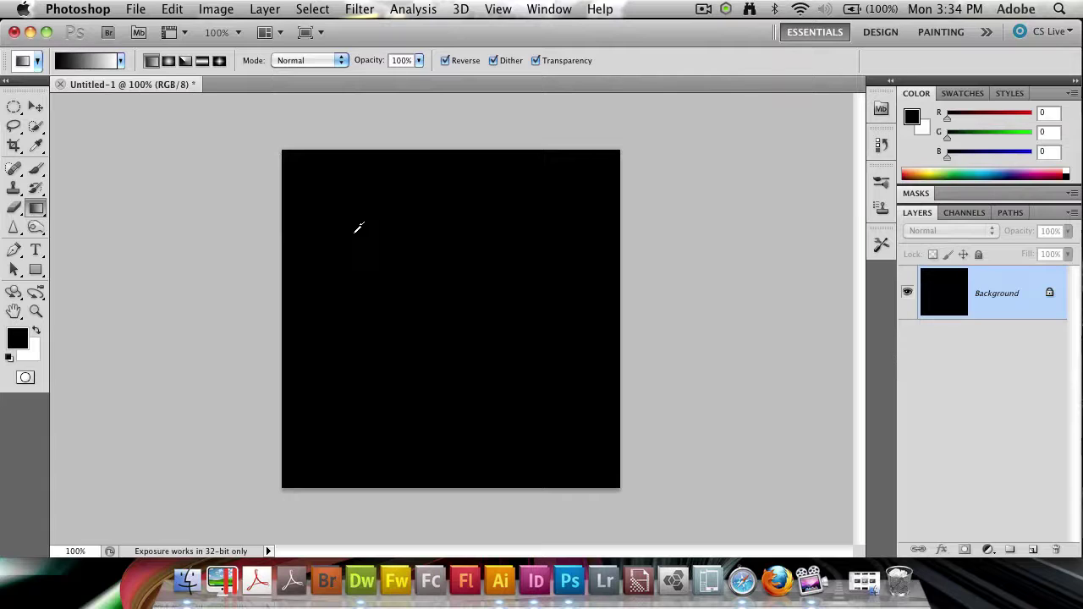
# Step: Add a 131% brightness Lens Flare (50-300mm Zoom) centred near the canvas's top-left
pyautogui.click(363, 8)
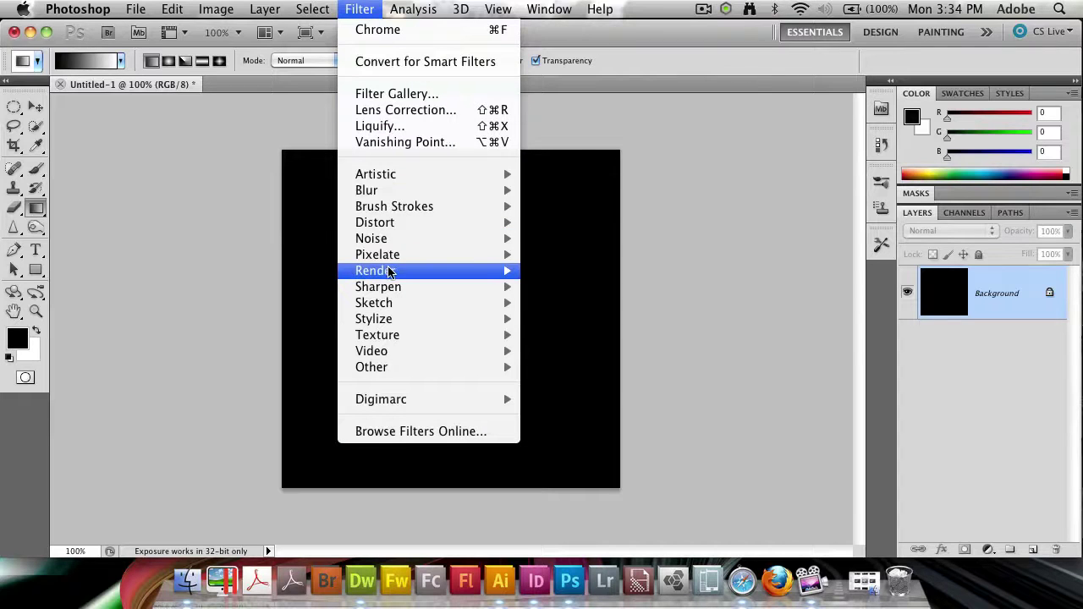
pyautogui.moveTo(391, 271)
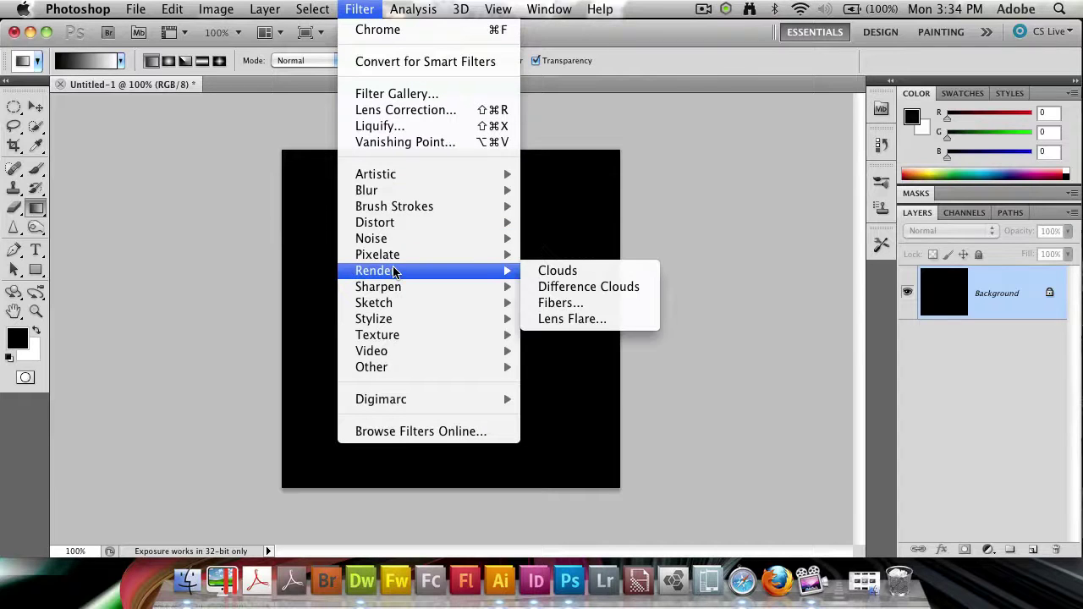
pyautogui.click(567, 330)
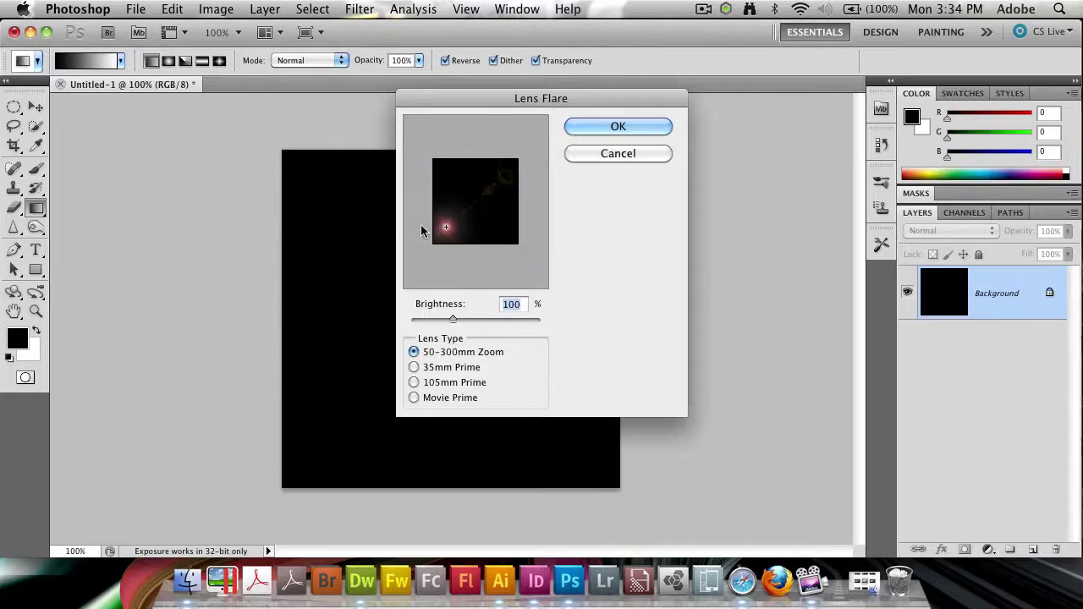
pyautogui.moveTo(446, 235); pyautogui.dragTo(471, 201)
pyautogui.moveTo(452, 320); pyautogui.dragTo(465, 321)
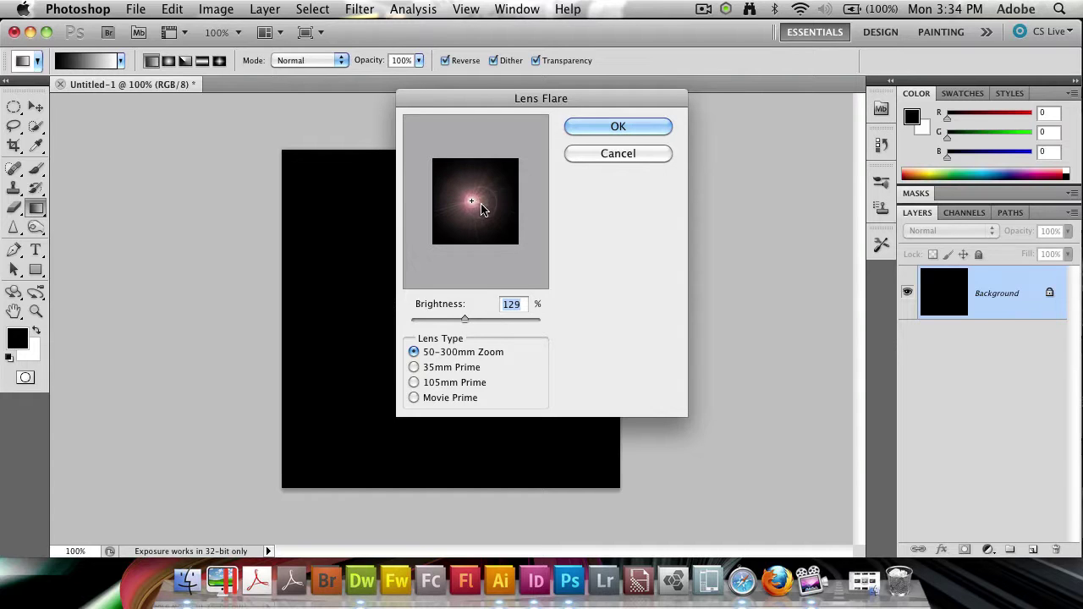
pyautogui.moveTo(471, 201); pyautogui.dragTo(453, 186)
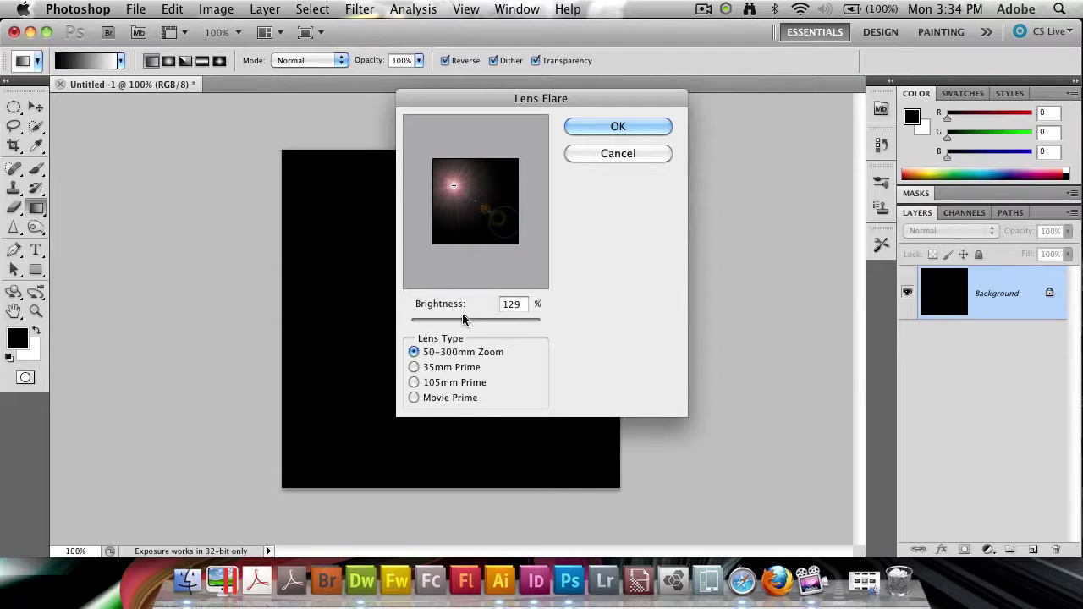
pyautogui.moveTo(465, 320); pyautogui.dragTo(466, 319)
pyautogui.moveTo(452, 182); pyautogui.dragTo(450, 176)
pyautogui.click(594, 131)
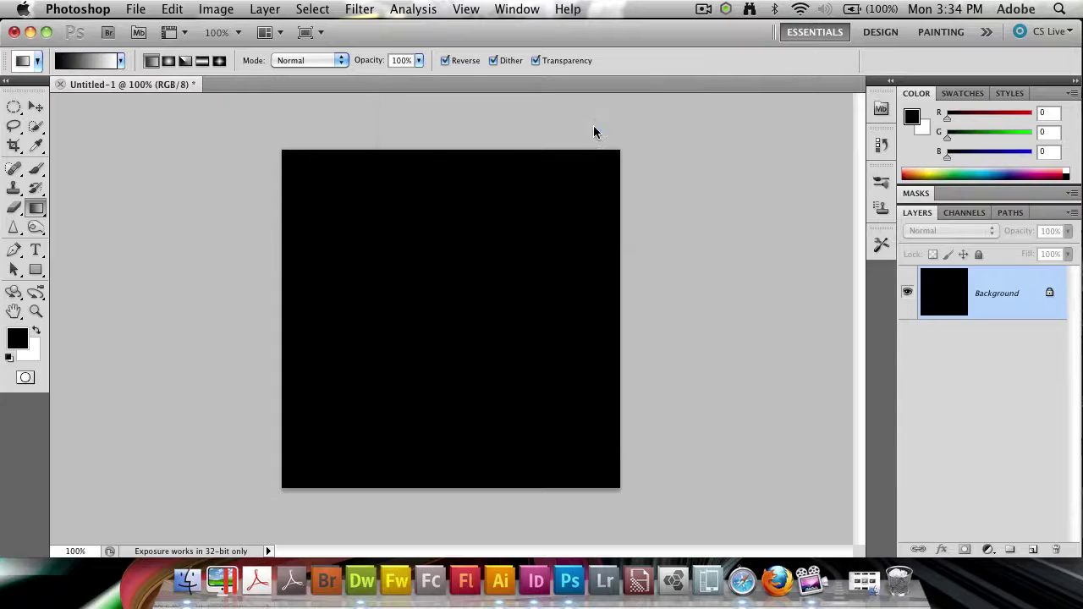
# Step: Add a second lens flare positioned near the top-right of the canvas
pyautogui.click(359, 9)
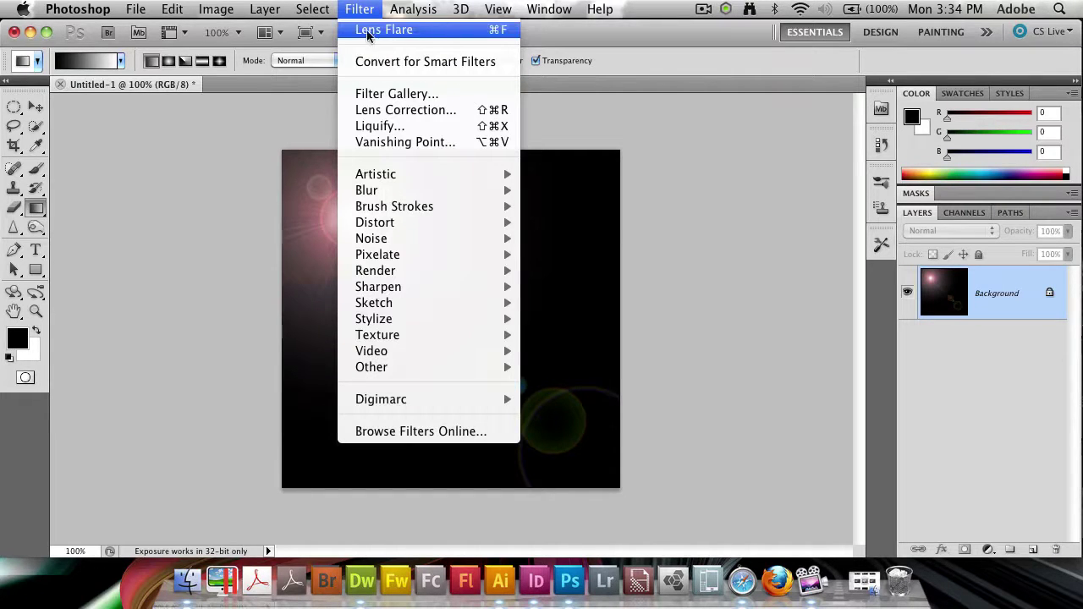
pyautogui.click(457, 29)
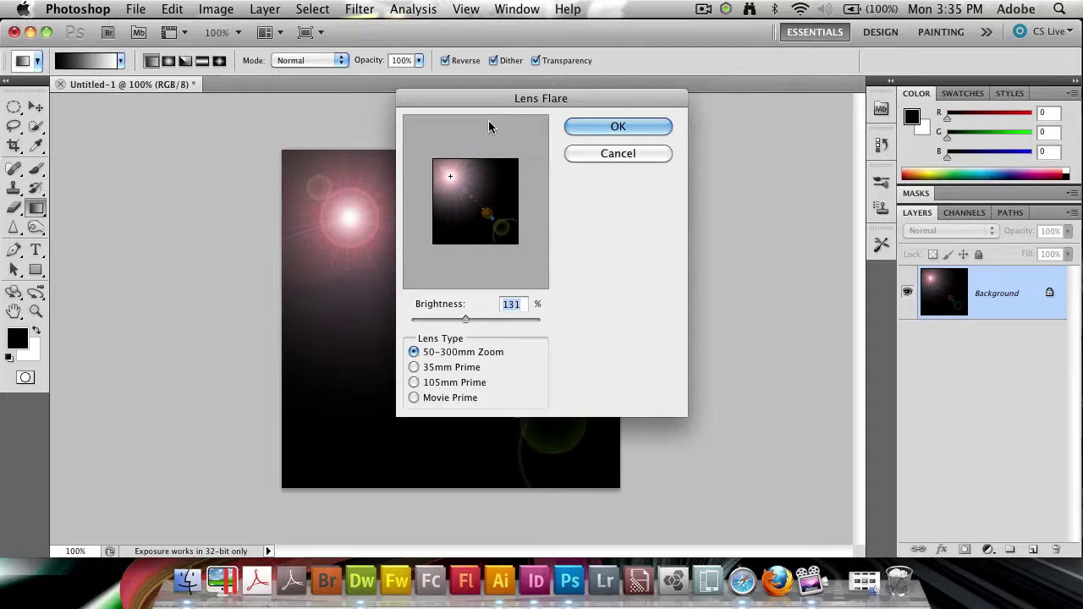
pyautogui.moveTo(510, 116); pyautogui.dragTo(501, 122)
pyautogui.click(455, 193)
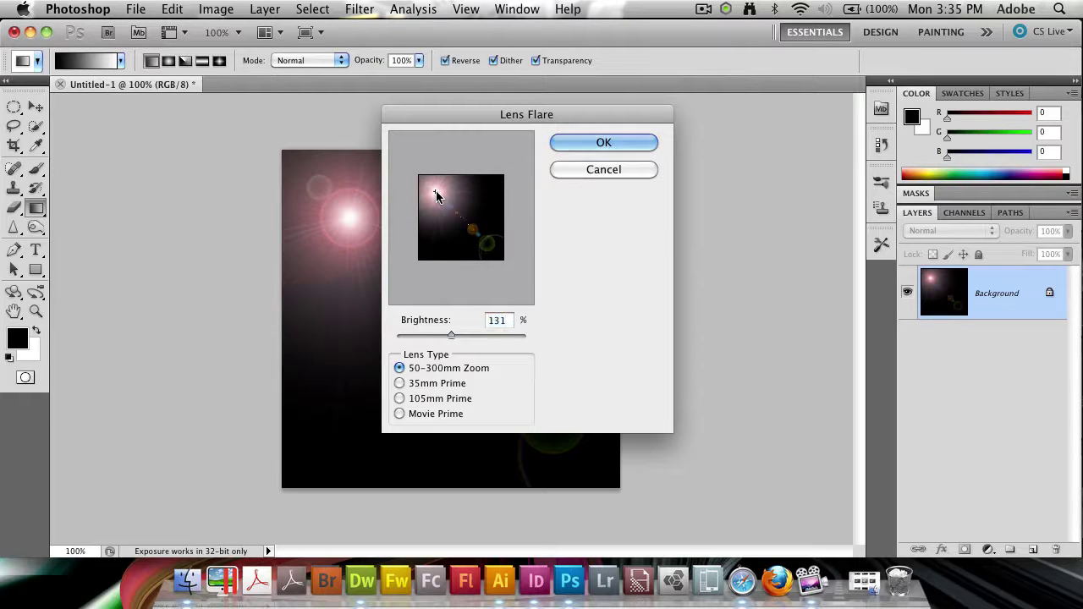
pyautogui.moveTo(458, 196); pyautogui.dragTo(489, 197)
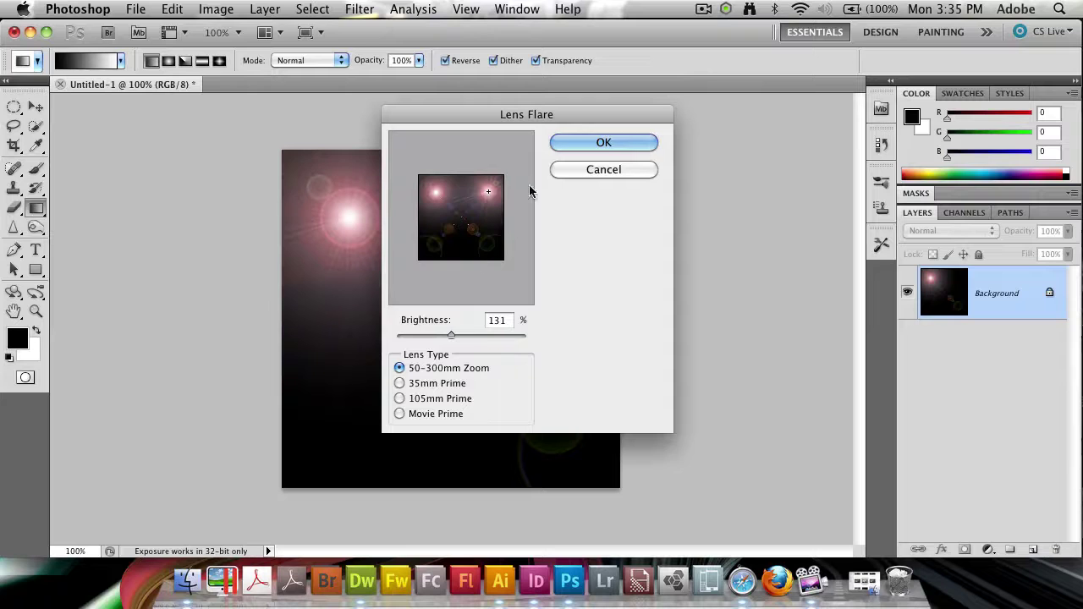
pyautogui.click(603, 143)
# Step: Add a third lens flare near the lower-right corner
pyautogui.click(359, 9)
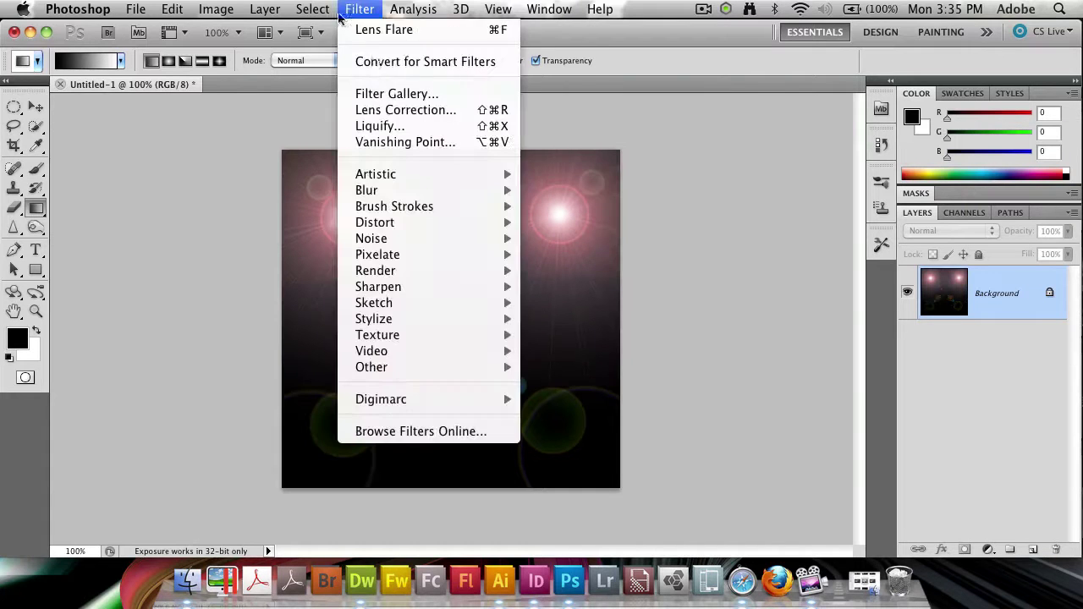
pyautogui.click(376, 31)
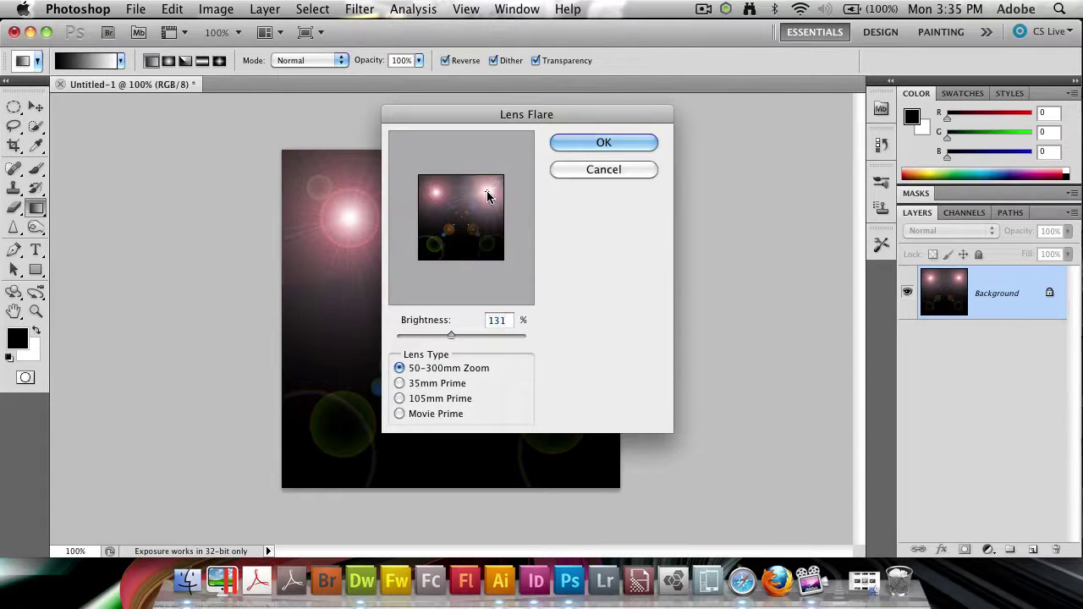
pyautogui.click(484, 221)
pyautogui.moveTo(485, 222); pyautogui.dragTo(486, 242)
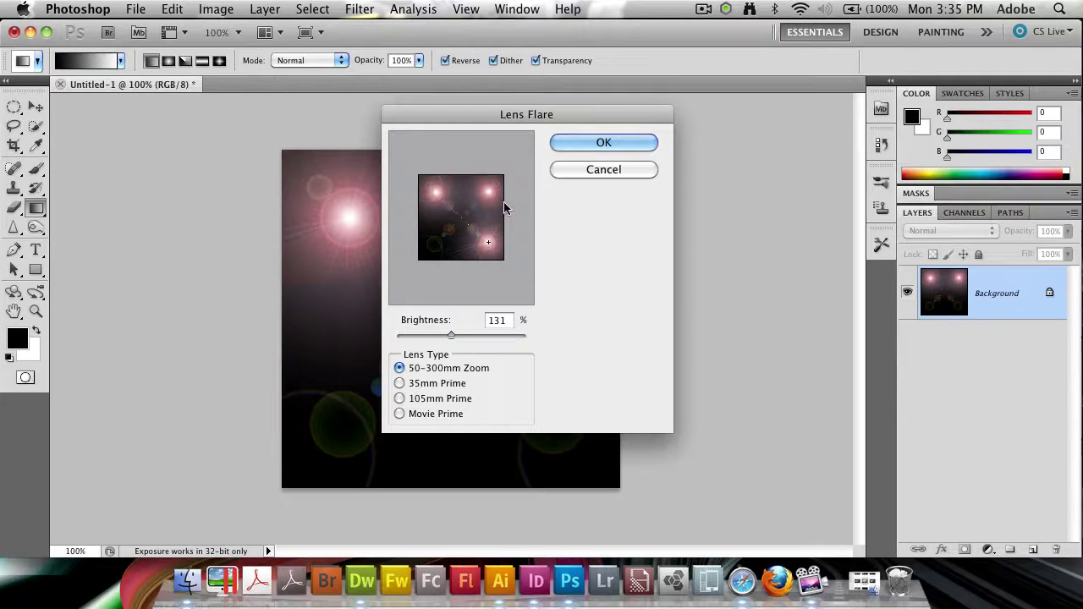
pyautogui.click(602, 142)
# Step: Add a fourth lens flare at the bottom-left corner
pyautogui.click(359, 8)
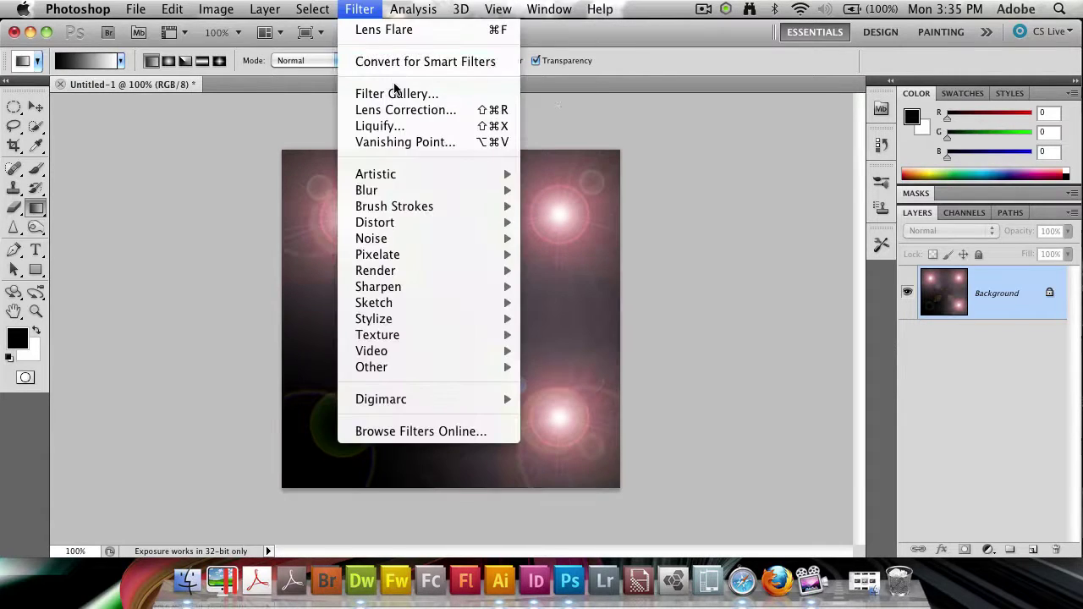
pyautogui.click(398, 34)
pyautogui.moveTo(490, 243); pyautogui.dragTo(438, 243)
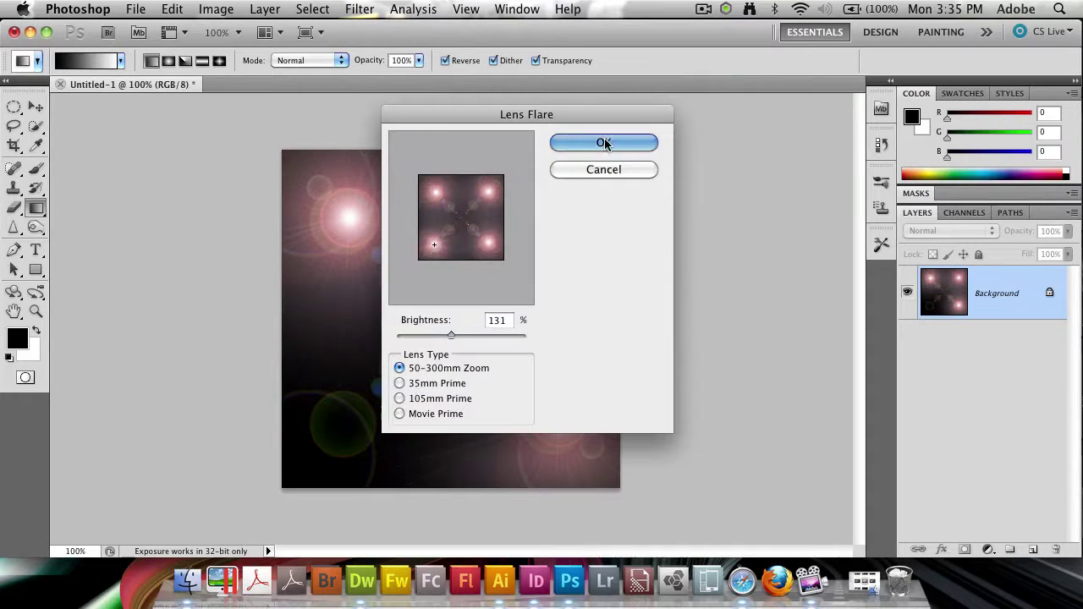
pyautogui.click(575, 141)
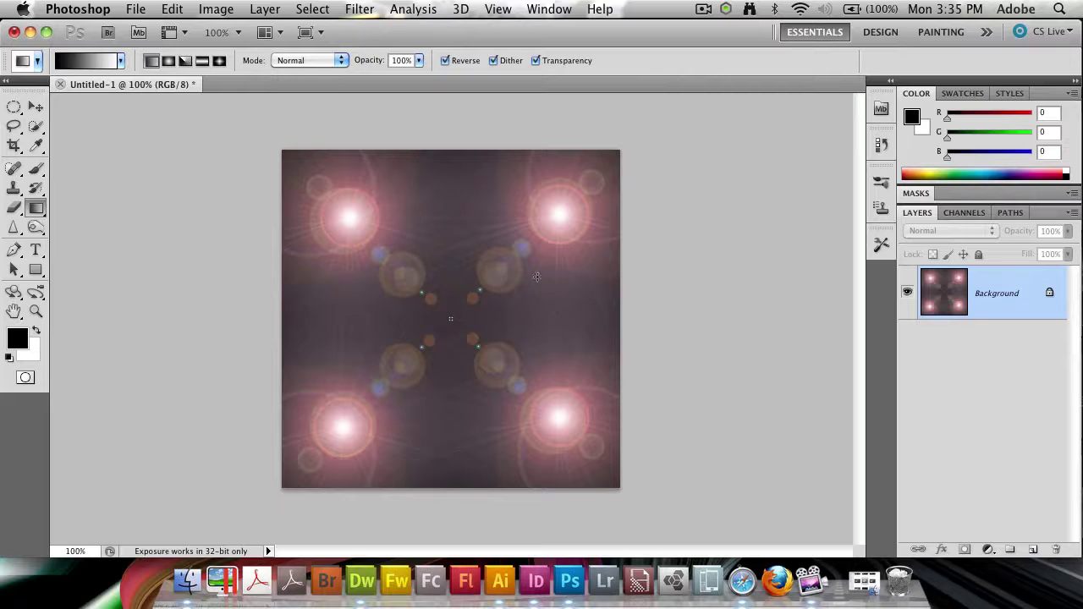
# Step: Apply the Chrome sketch filter with Detail 10 and Smoothness 0
pyautogui.click(360, 9)
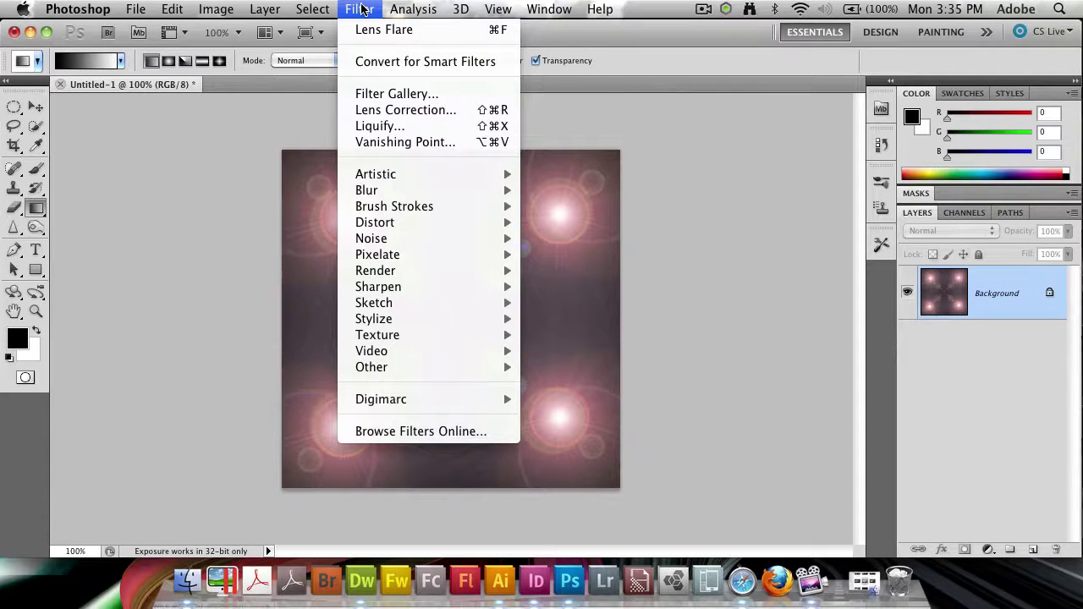
pyautogui.moveTo(411, 302)
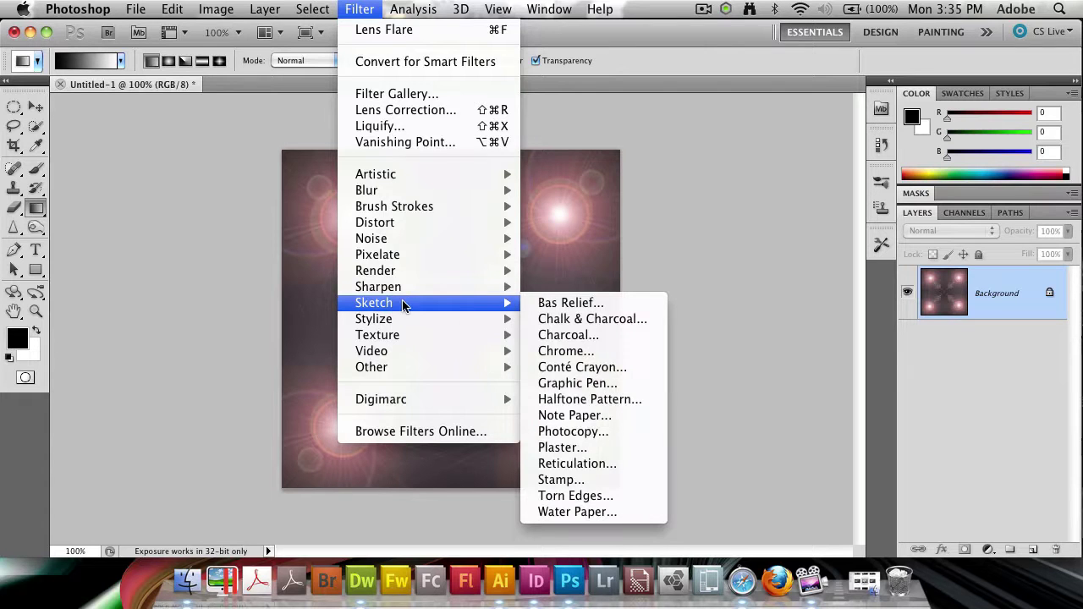
pyautogui.click(568, 354)
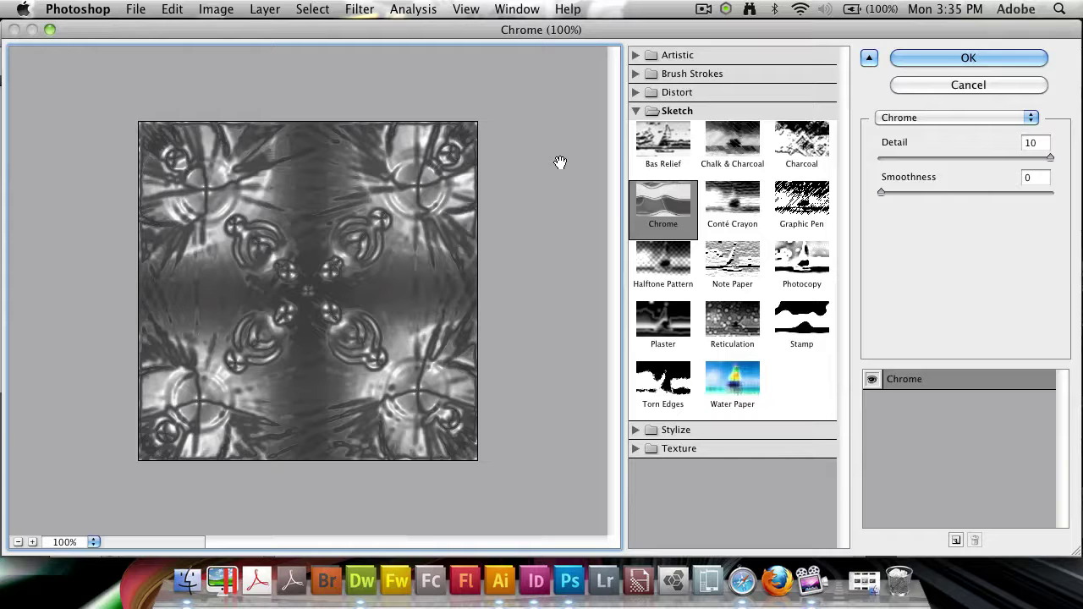
pyautogui.moveTo(1049, 157)
pyautogui.mouseDown()
pyautogui.moveTo(908, 155)
pyautogui.moveTo(1054, 165)
pyautogui.mouseUp()
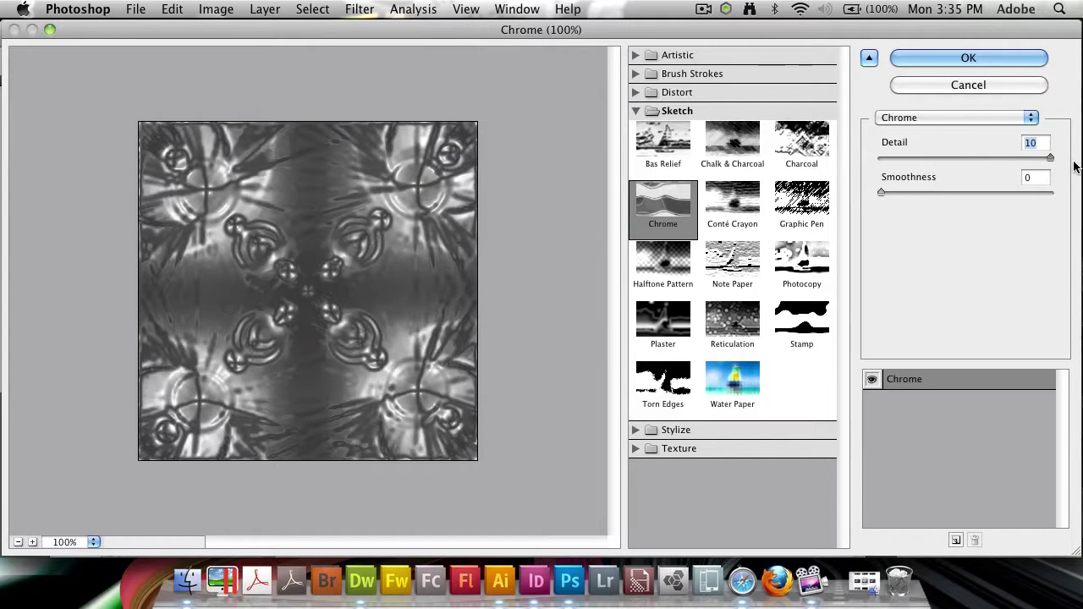
pyautogui.moveTo(910, 194); pyautogui.dragTo(880, 193)
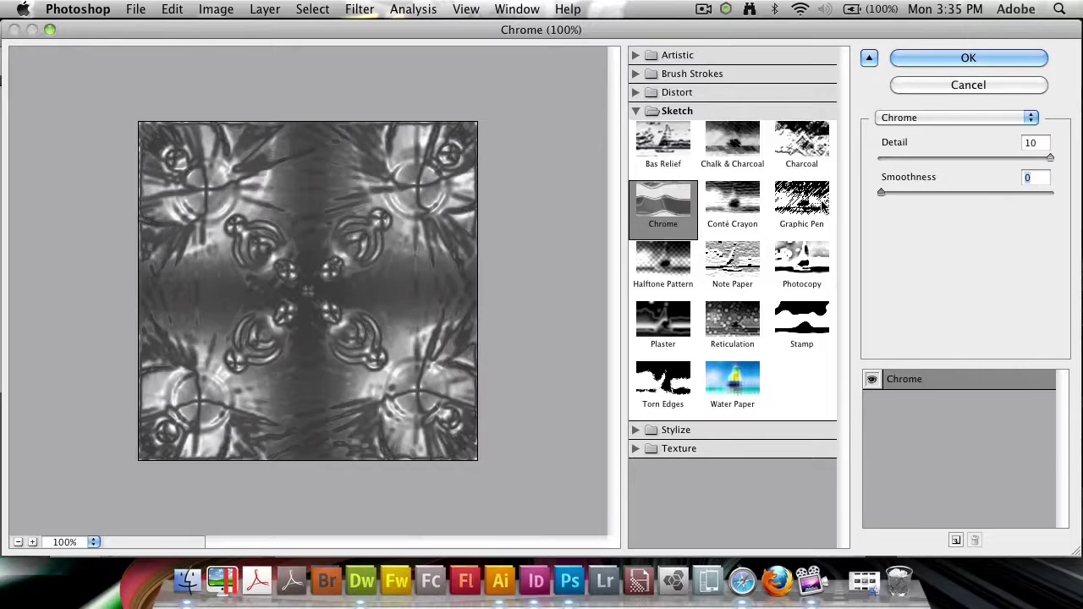
pyautogui.click(936, 63)
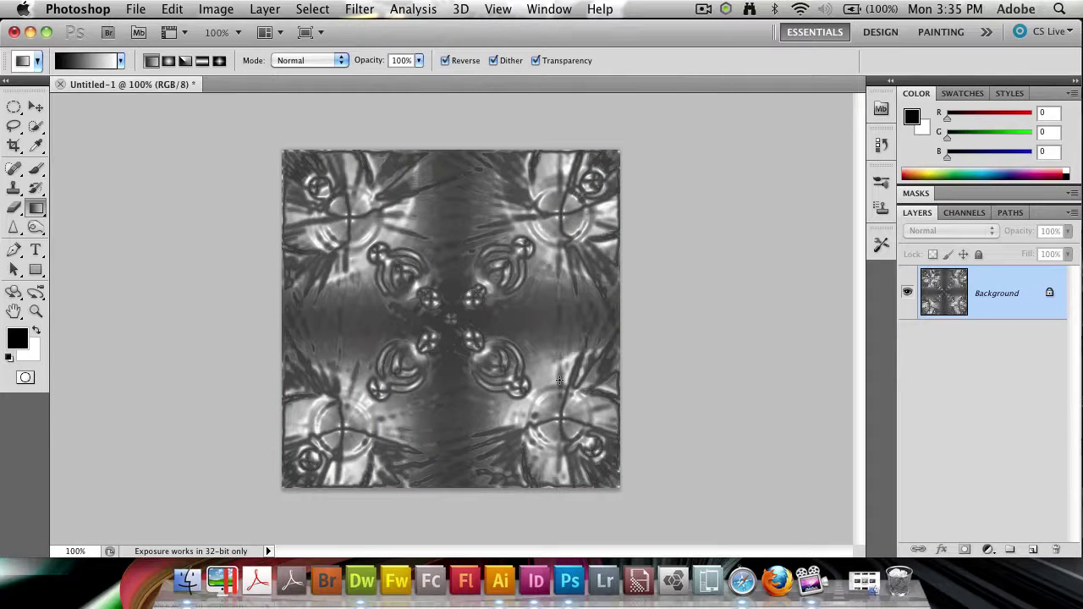
# Step: Add a colorized Hue/Saturation layer set to Hue 204, Saturation 52, Lightness -45
pyautogui.click(987, 550)
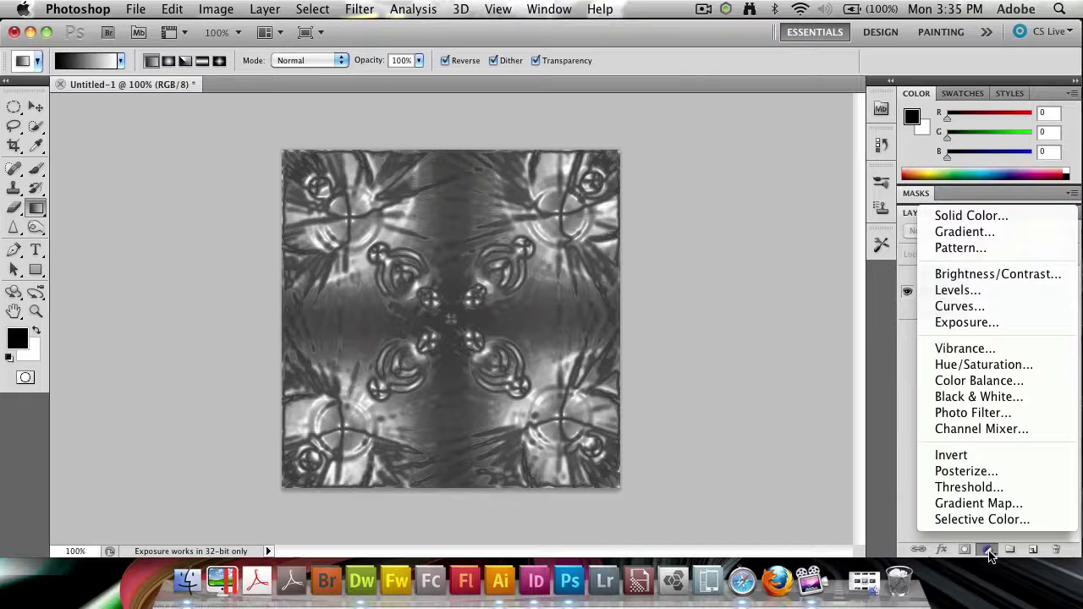
pyautogui.click(994, 364)
pyautogui.click(731, 331)
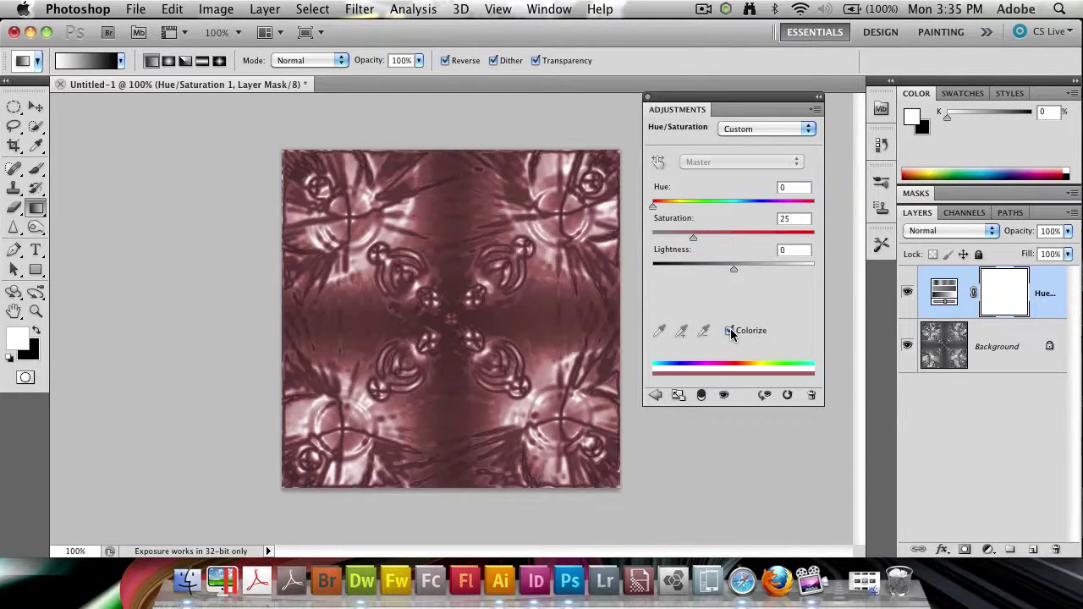
pyautogui.click(718, 207)
pyautogui.moveTo(718, 209); pyautogui.dragTo(744, 206)
pyautogui.moveTo(707, 267)
pyautogui.mouseDown()
pyautogui.moveTo(689, 264)
pyautogui.moveTo(697, 268)
pyautogui.mouseUp()
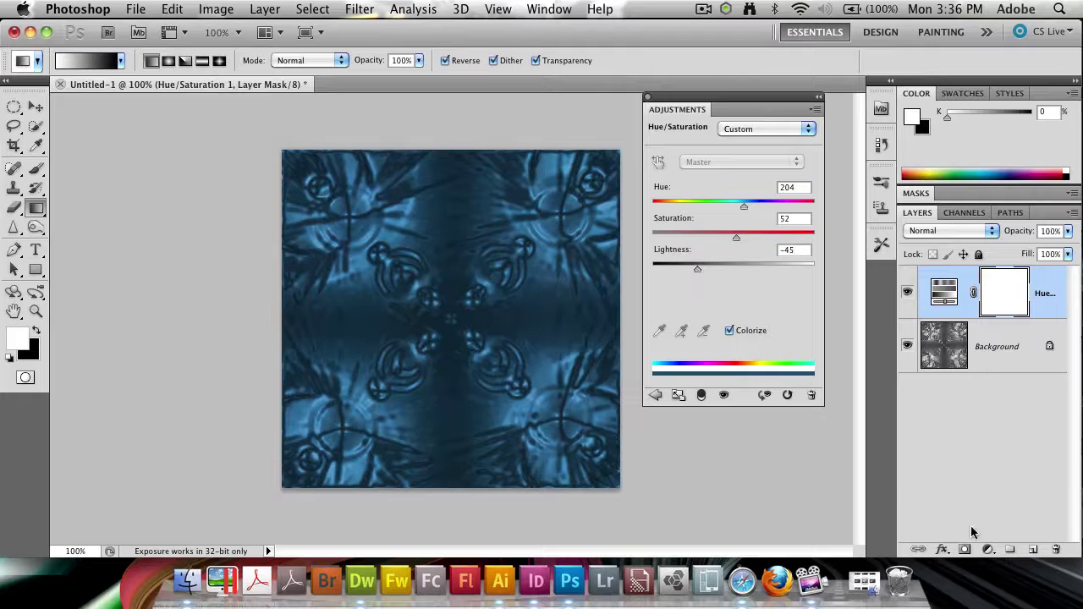
# Step: Add a Curves adjustment layer with an S-shaped curve for extra contrast
pyautogui.click(987, 549)
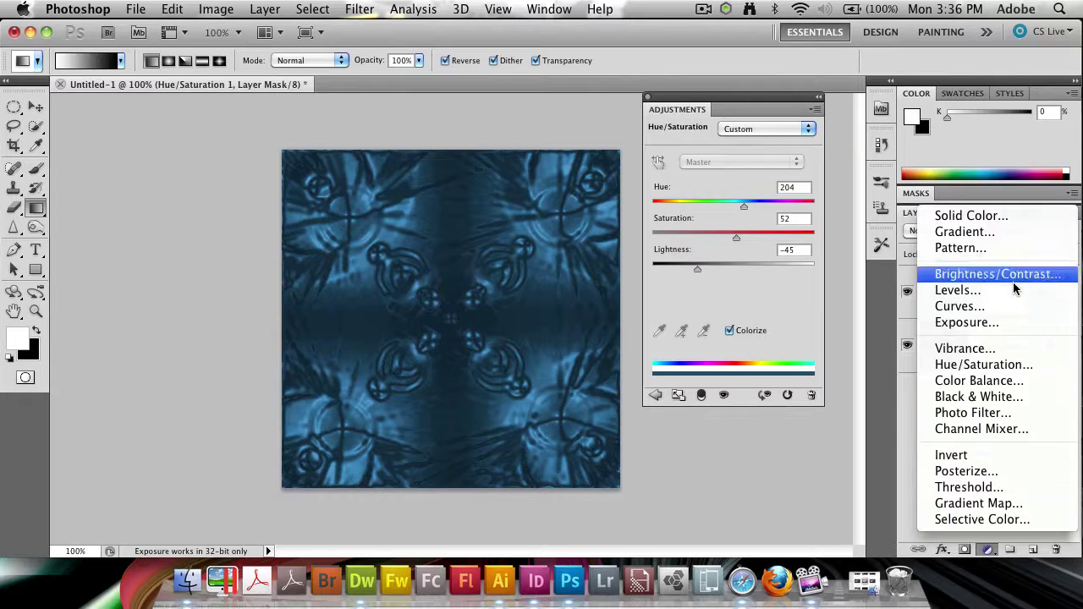
pyautogui.click(956, 306)
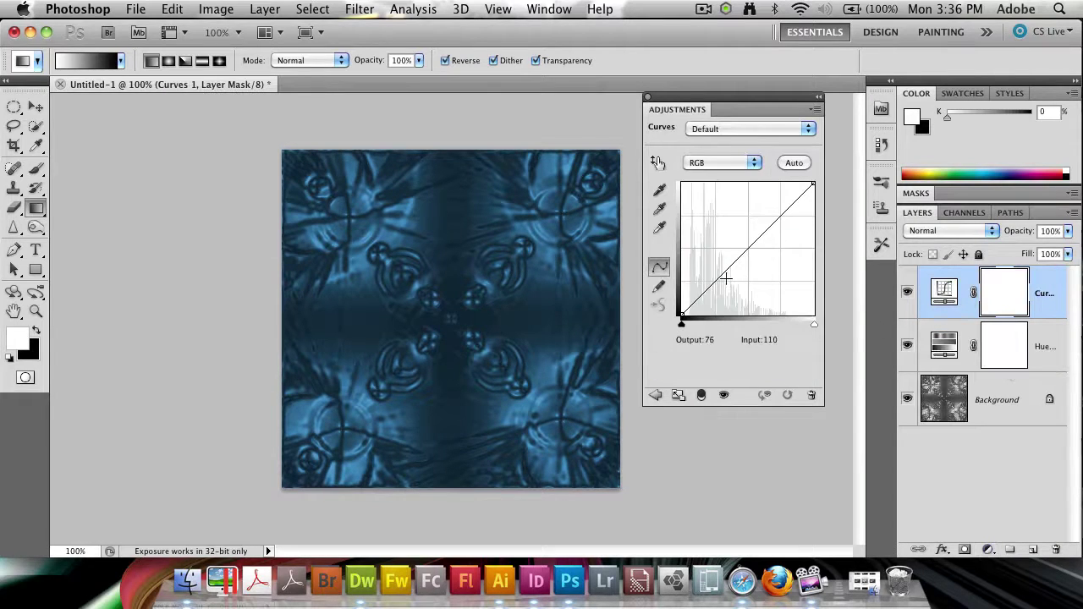
pyautogui.moveTo(725, 279)
pyautogui.mouseDown()
pyautogui.moveTo(695, 305)
pyautogui.moveTo(728, 288)
pyautogui.mouseUp()
pyautogui.moveTo(765, 243); pyautogui.dragTo(758, 231)
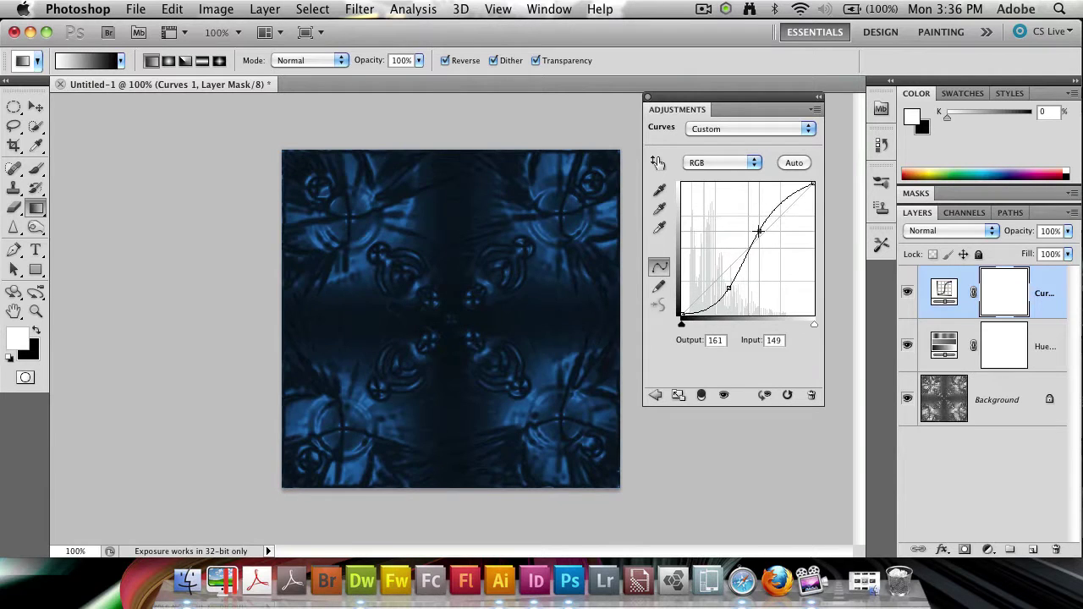
pyautogui.click(728, 288)
pyautogui.moveTo(728, 288)
pyautogui.mouseDown()
pyautogui.moveTo(726, 272)
pyautogui.moveTo(729, 288)
pyautogui.mouseUp()
pyautogui.click(756, 225)
pyautogui.moveTo(756, 225); pyautogui.dragTo(759, 237)
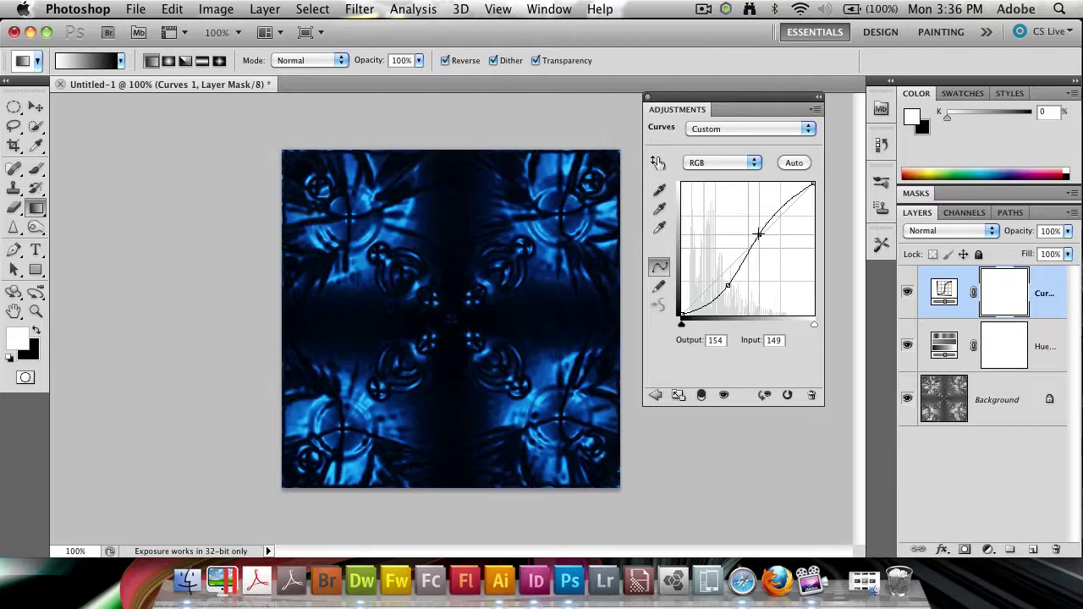
pyautogui.click(647, 97)
# Step: Raise the Hue/Saturation layer's Lightness to -33
pyautogui.doubleClick(941, 341)
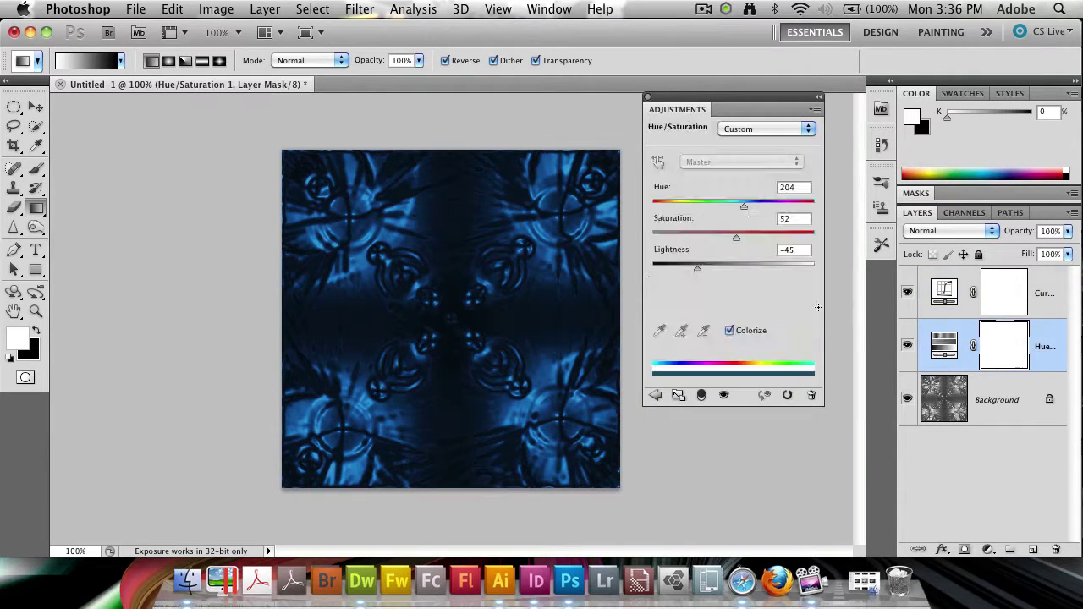
pyautogui.click(700, 267)
pyautogui.moveTo(701, 267); pyautogui.dragTo(706, 271)
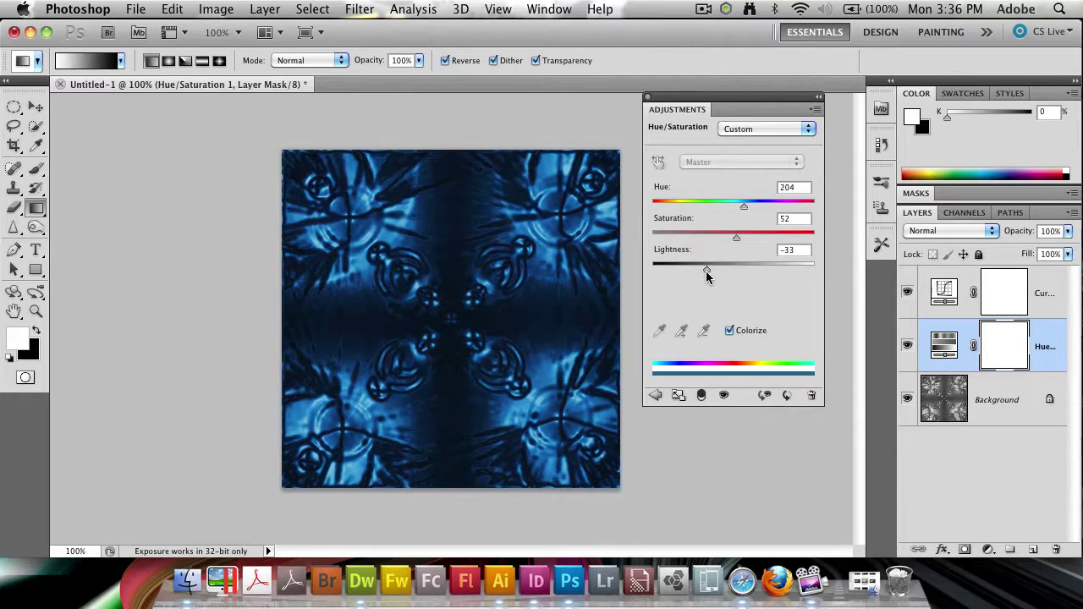
pyautogui.click(647, 96)
pyautogui.click(967, 472)
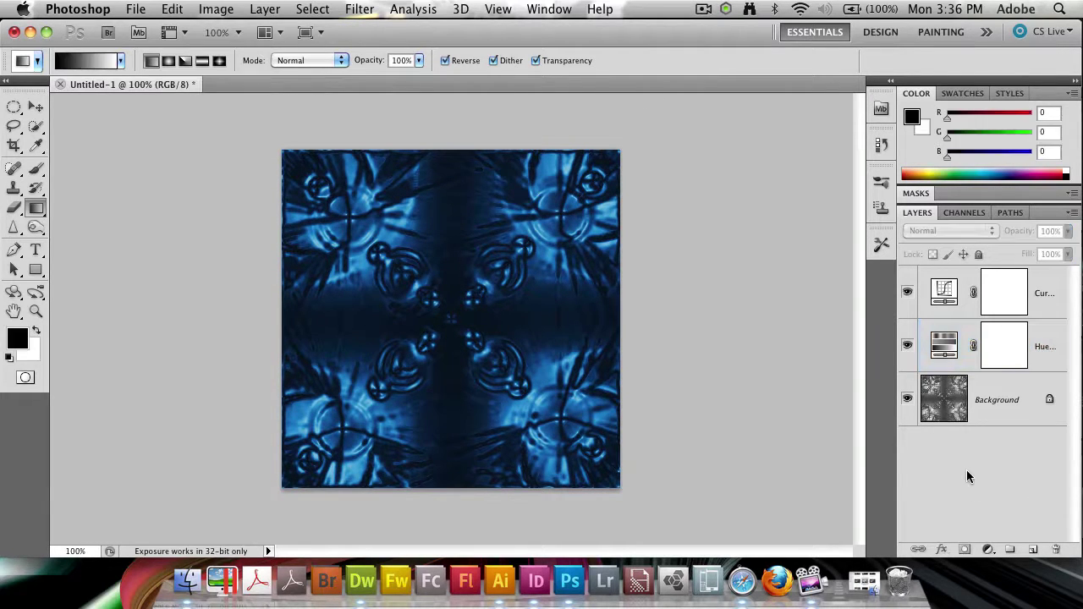